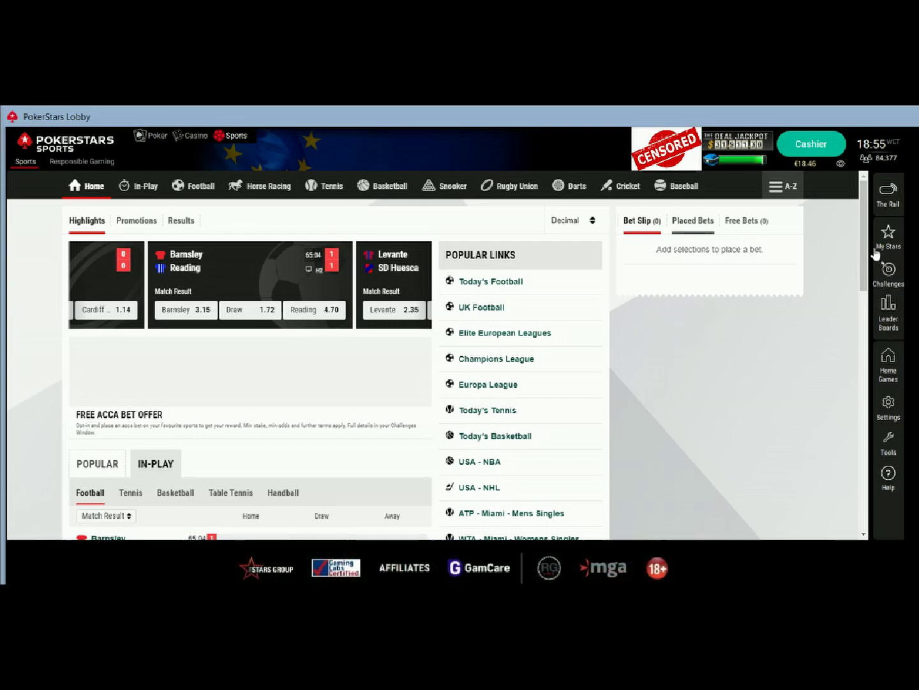
Switch the bet slip panel to the Placed Bets view
left_click(700, 221)
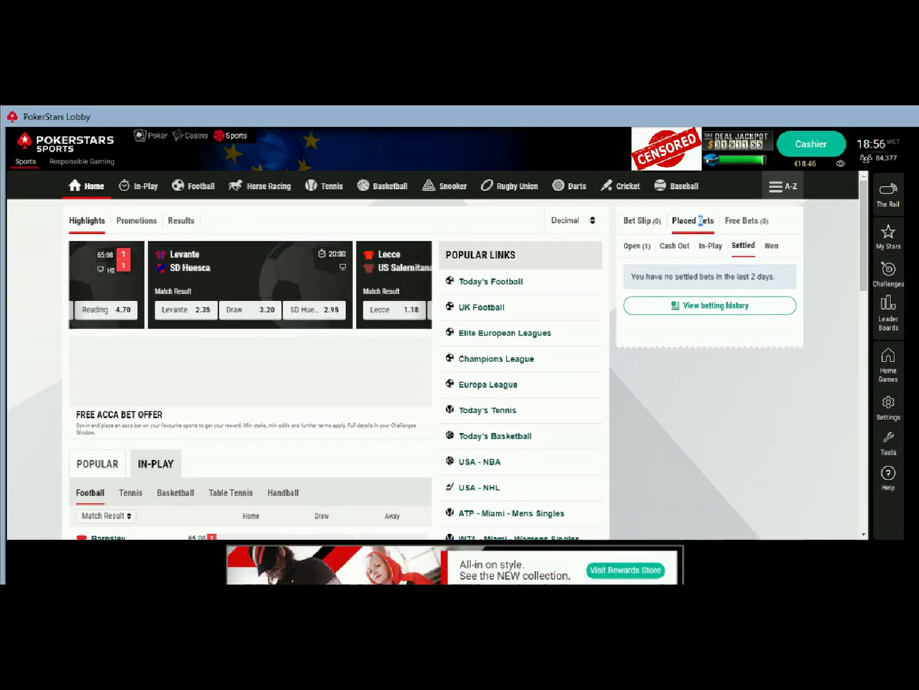
Open the Betting History dialog listing single bets from 26 March to 2 April 2021
left_click(711, 304)
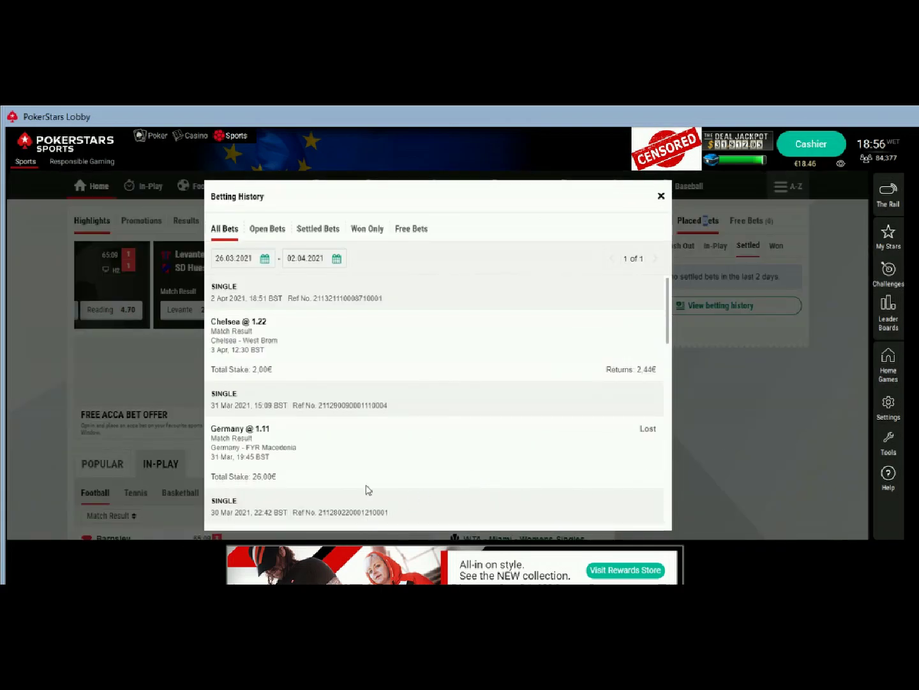
scroll(510, 475, "down", 3)
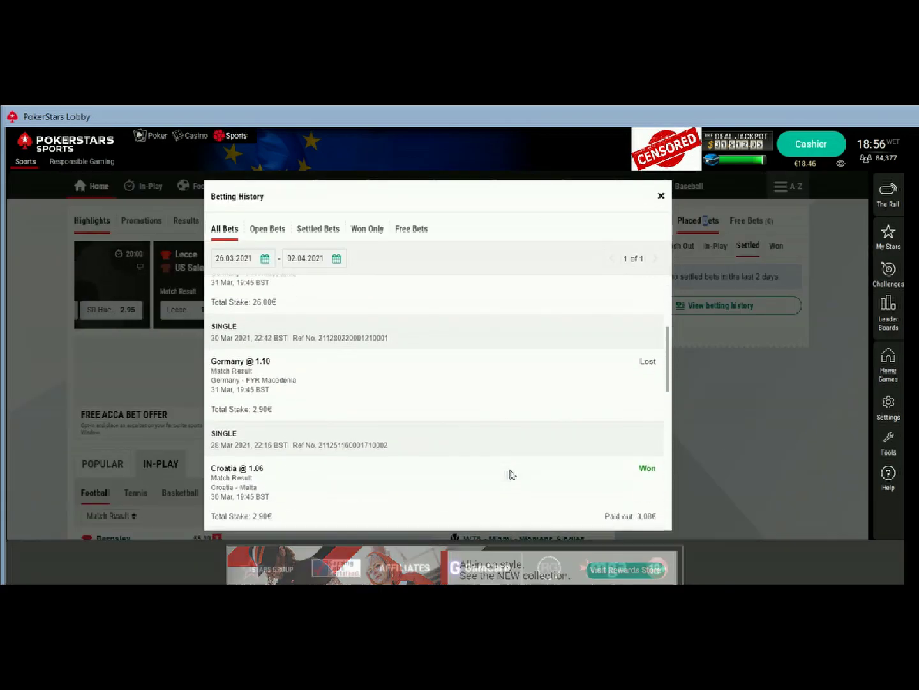
scroll(511, 474, "up", 1)
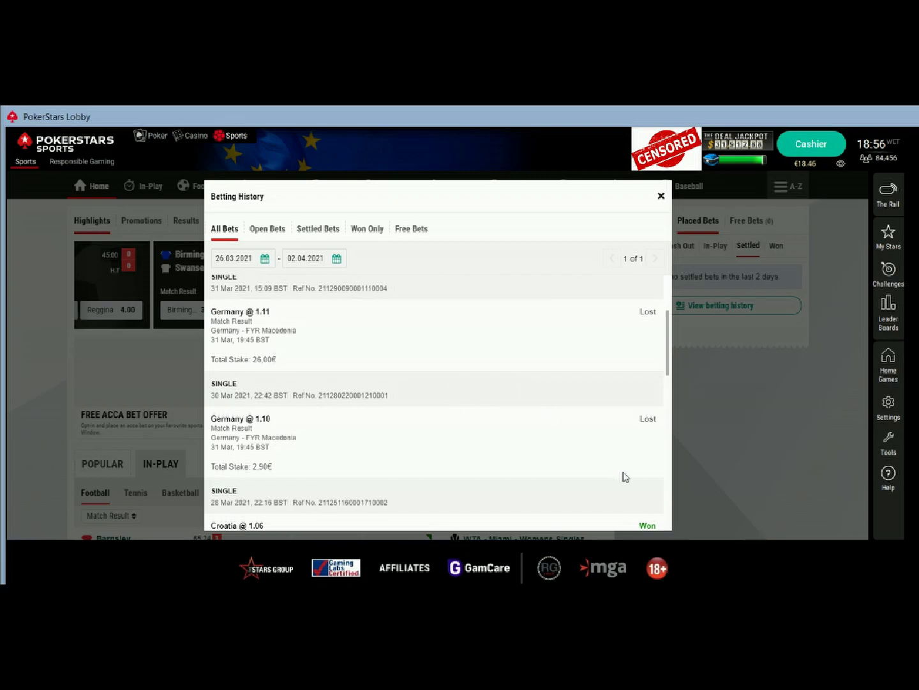
scroll(625, 477, "up", 2)
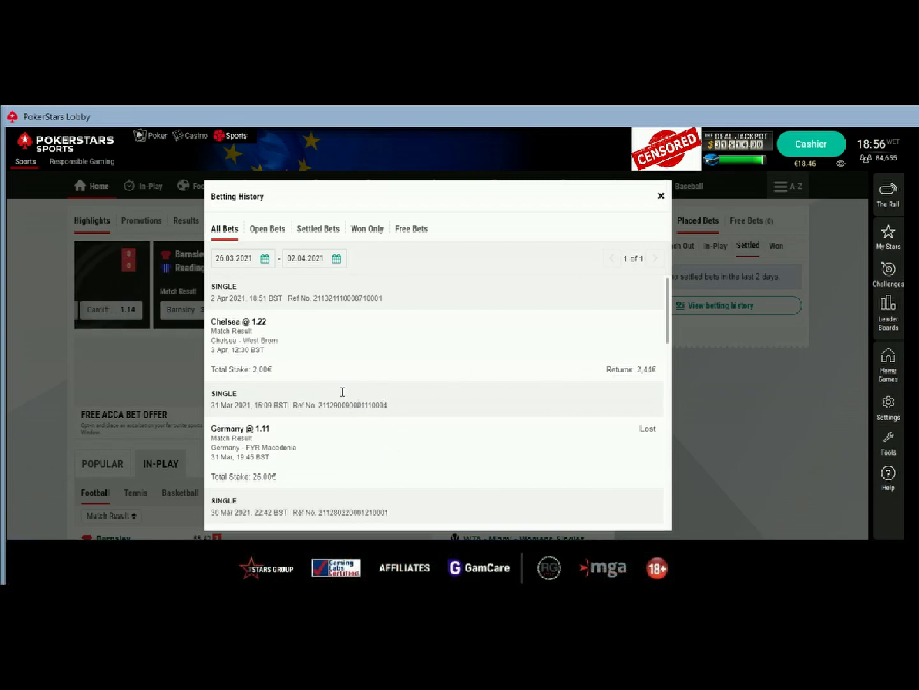
Close the Betting History dialog to return to the sports home page
left_click(825, 215)
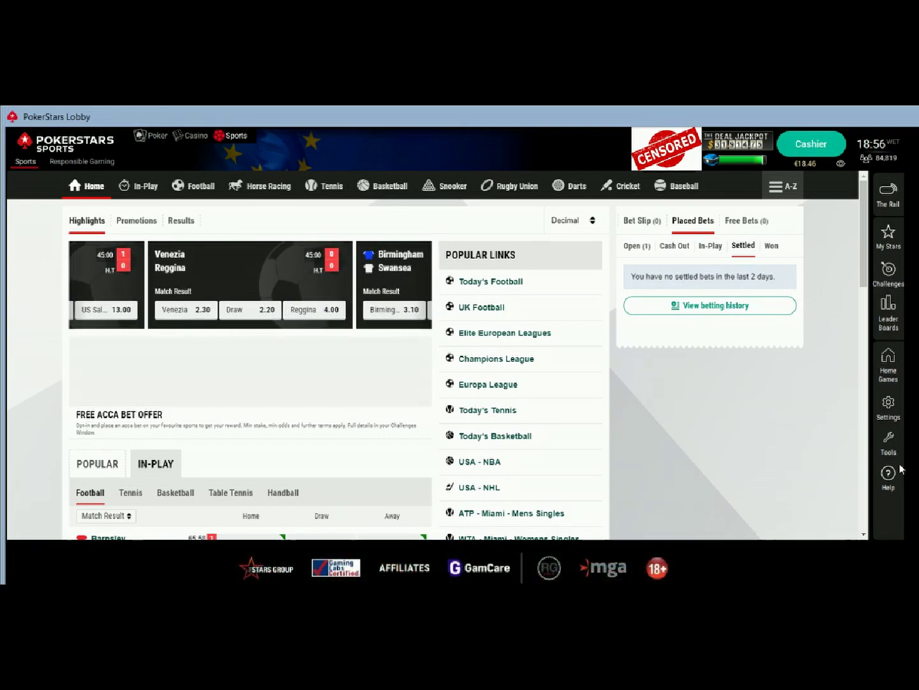
scroll(68, 480, "down", 3)
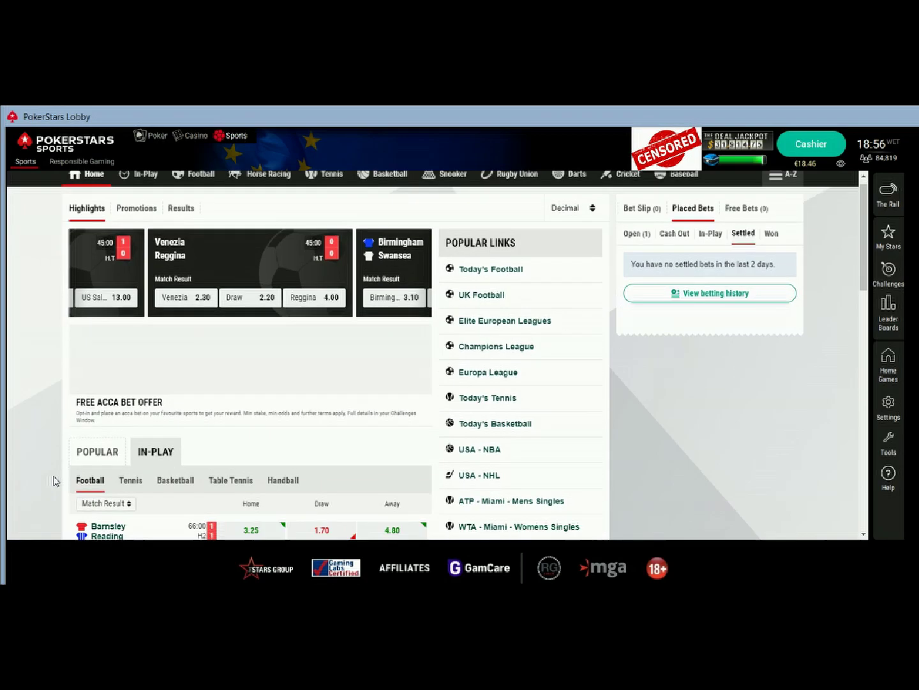
scroll(143, 503, "up", 3)
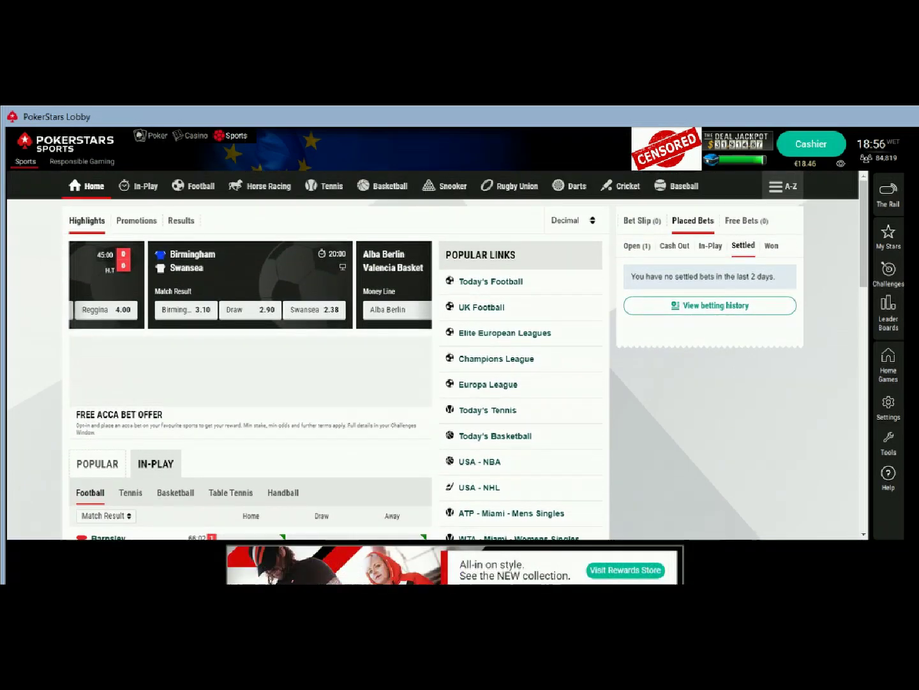